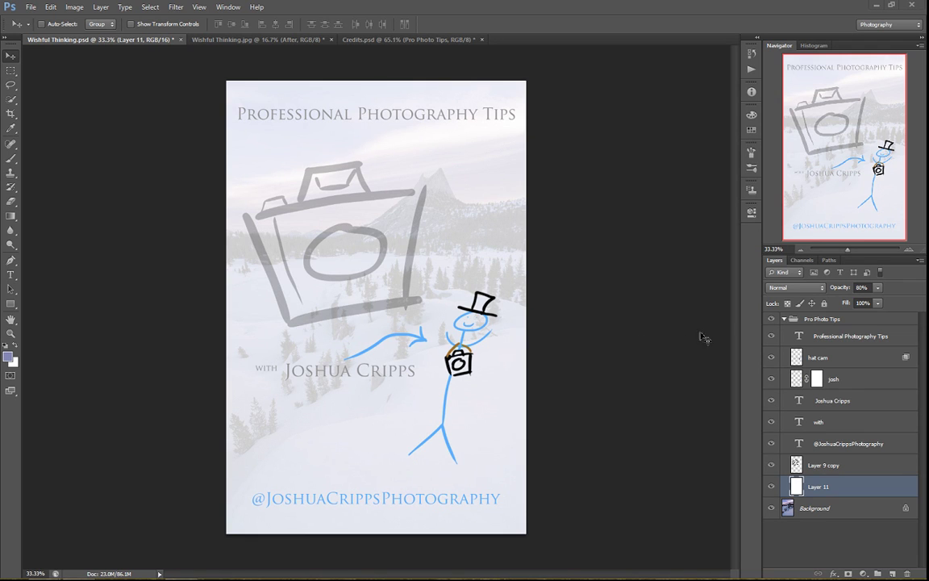
Step: Hide the Pro Photo Tips overlay group and adjust the zoom on the snowy mountain photo
left_click(771, 319)
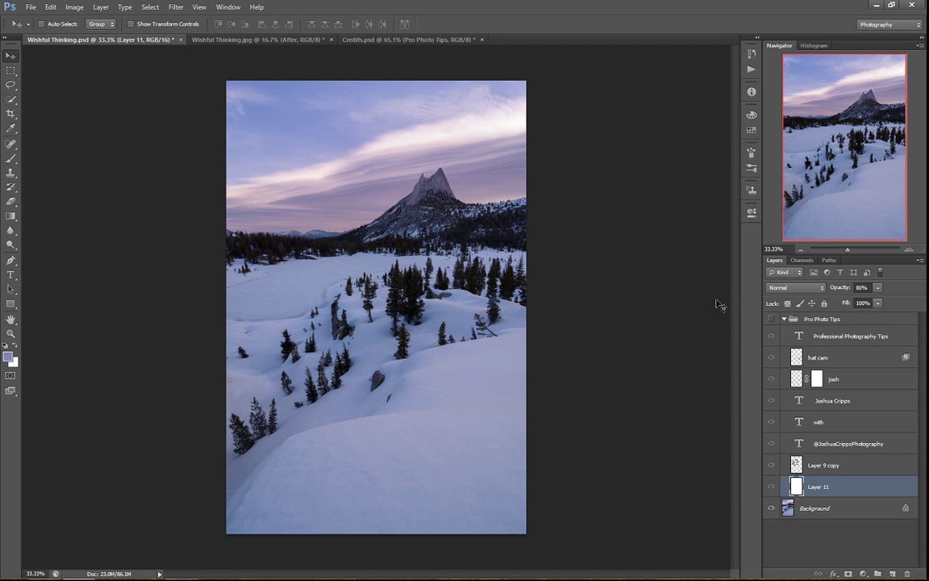
key("ctrl+plus")
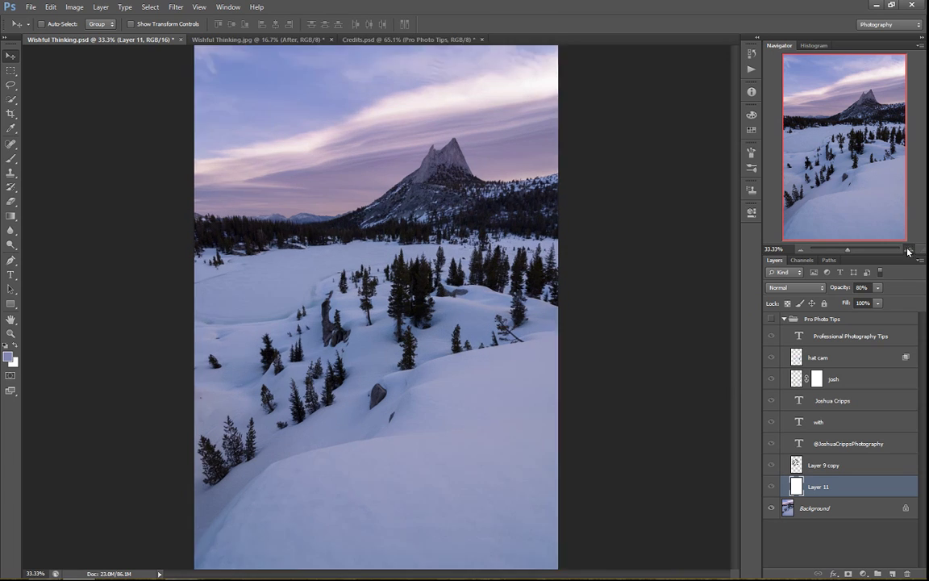
left_click(800, 250)
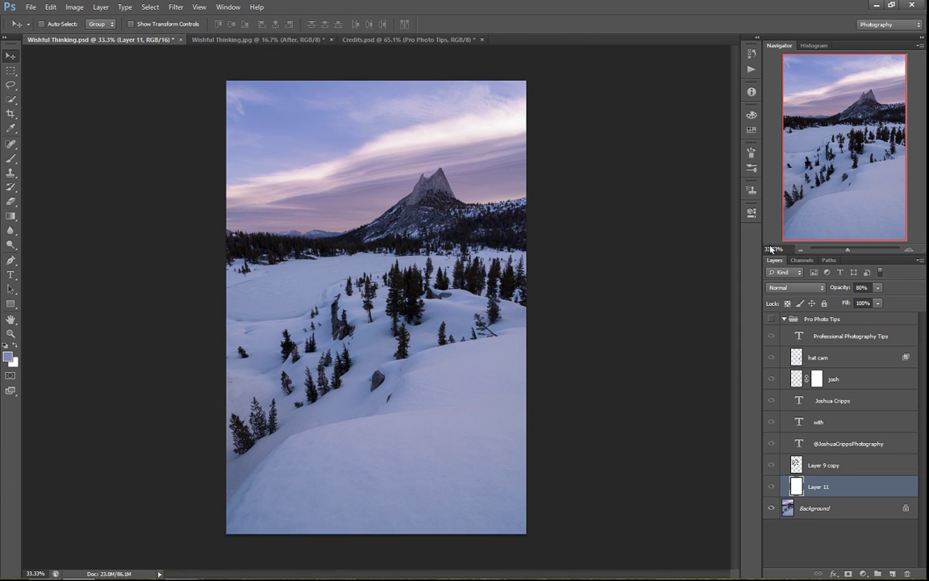
scroll(771, 249, "up", 1)
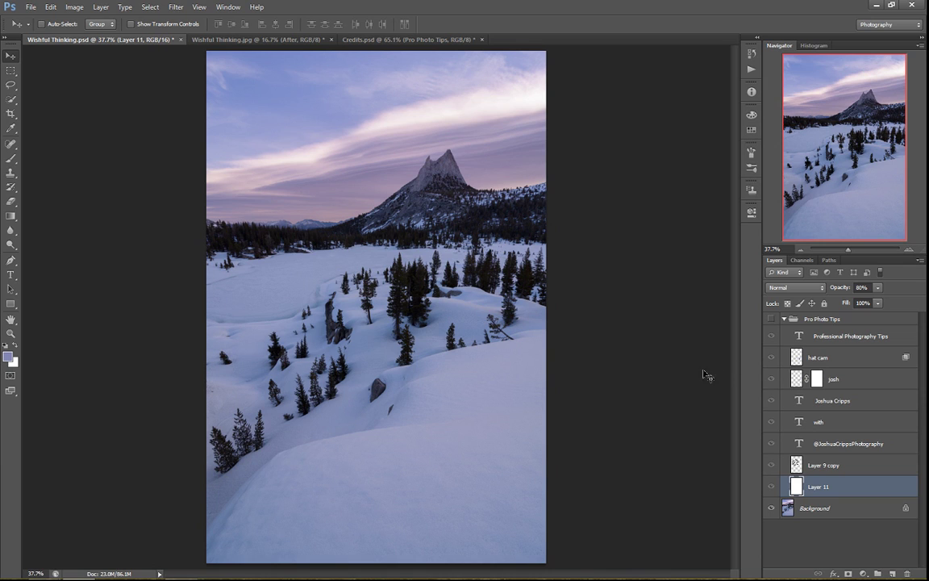
Step: Select the Pro Photo Tips group, collapse its contents, and keep the overlay hidden
left_click(849, 321)
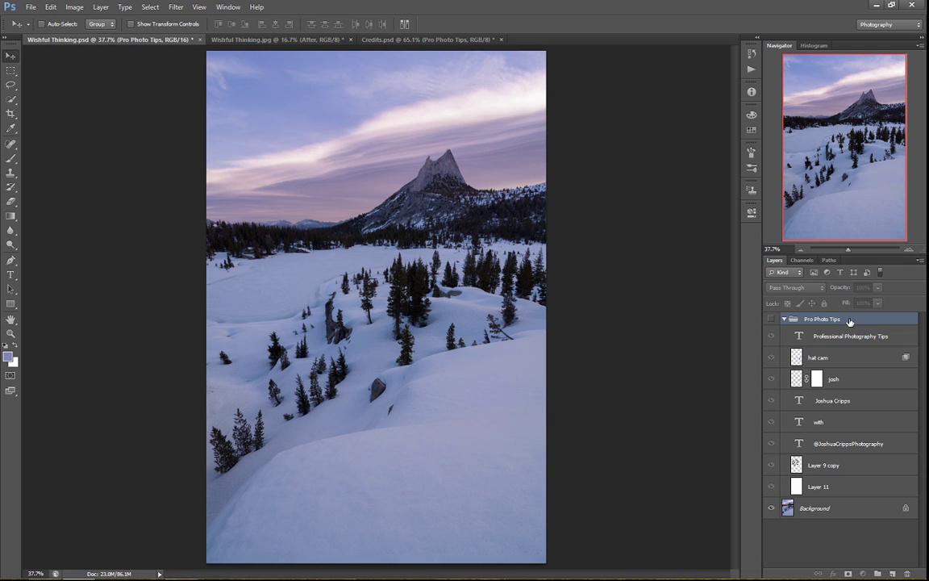
mouse_move(850, 321)
left_mouse_down()
mouse_move(888, 435)
mouse_move(906, 562)
mouse_move(855, 321)
left_mouse_up()
left_click(771, 320)
left_click(783, 319)
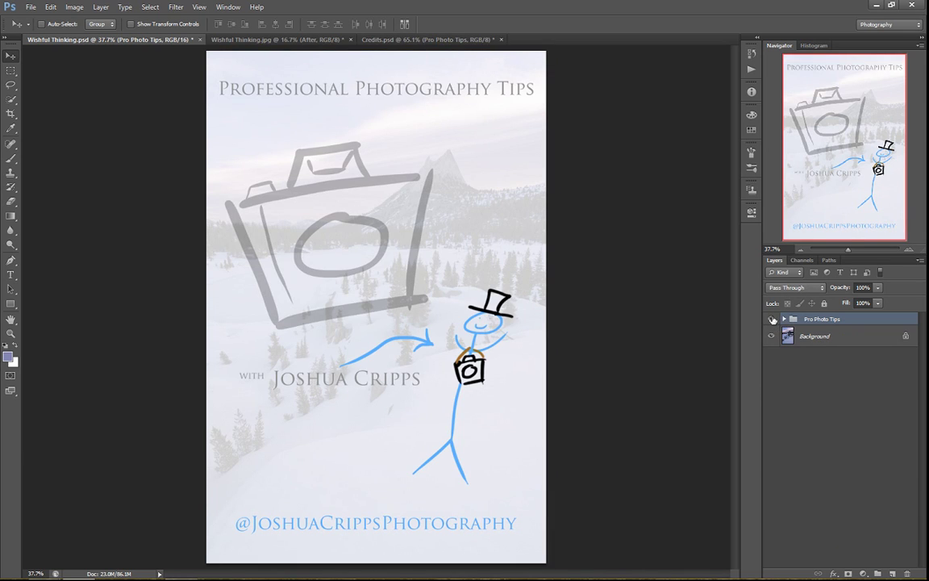
left_click(772, 318)
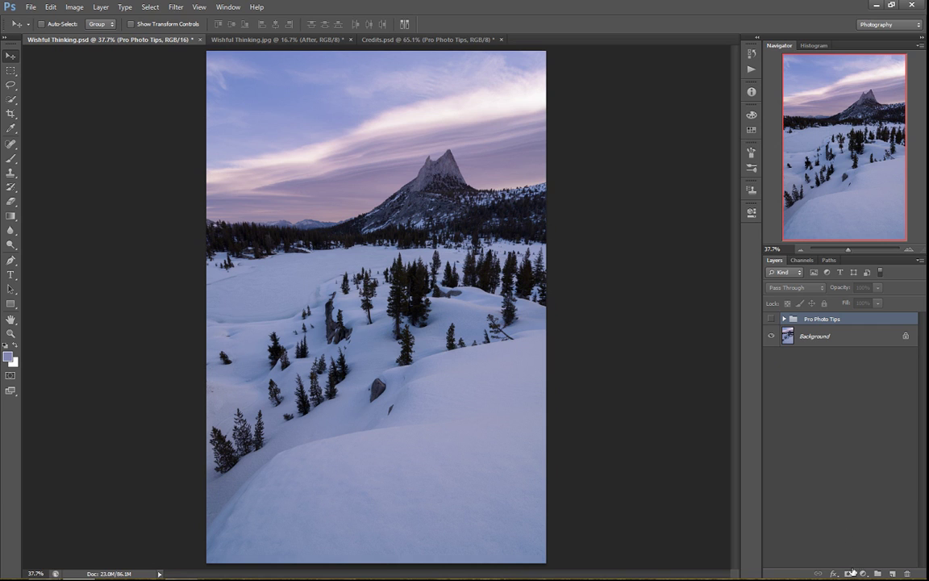
Step: Add a Curves layer lifting the snow highlights and darkening shadows, then add a second Curves layer
left_click(865, 573)
left_click(857, 393)
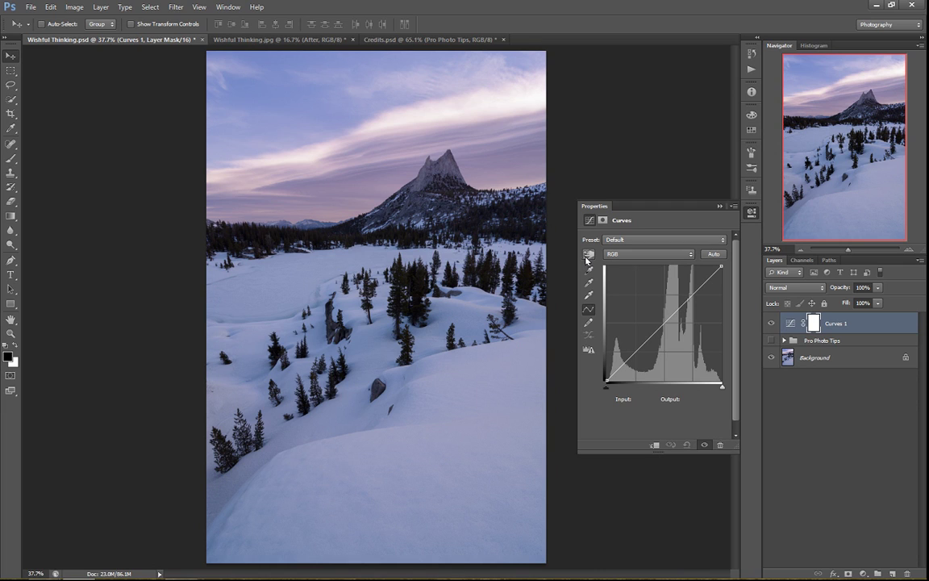
left_click(589, 257)
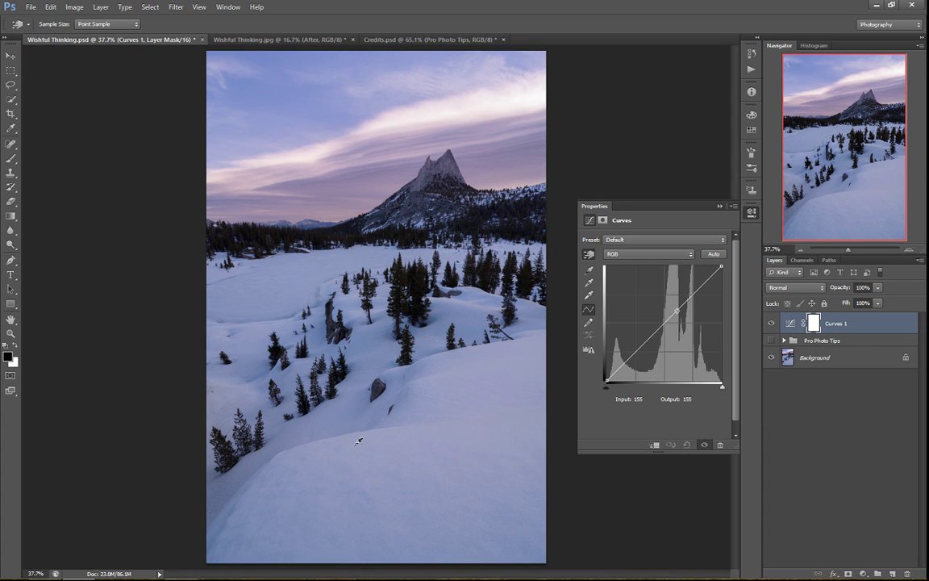
left_click_drag(361, 440, 365, 428)
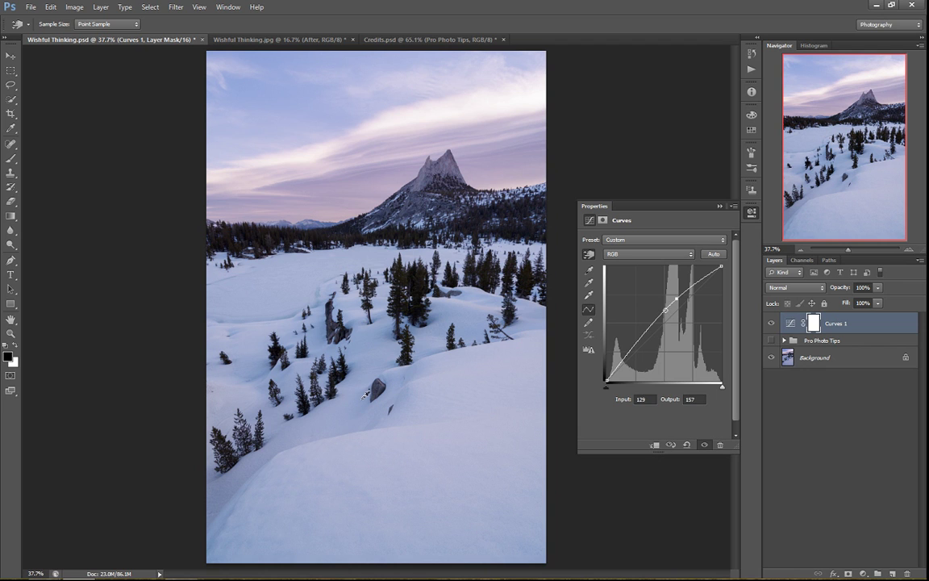
left_click_drag(365, 393, 365, 411)
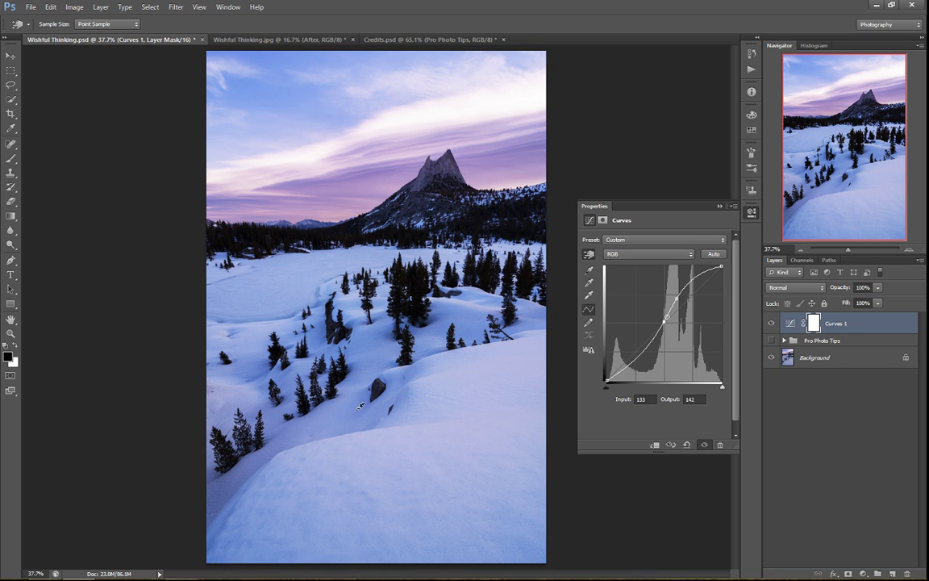
left_click(865, 572)
left_click(857, 397)
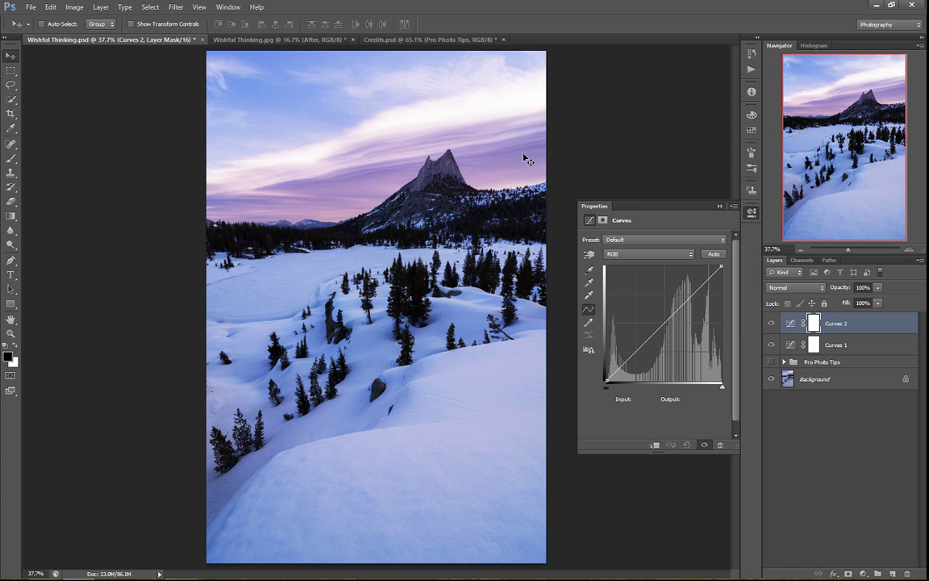
Step: On the Red channel, raise red in the bright snow and lower it in darker tones
left_click(659, 257)
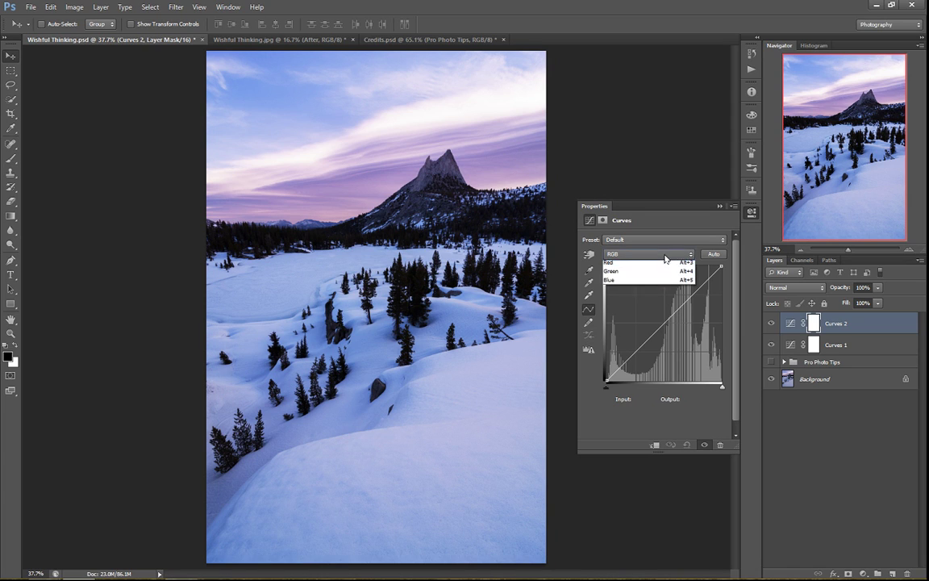
left_click(653, 279)
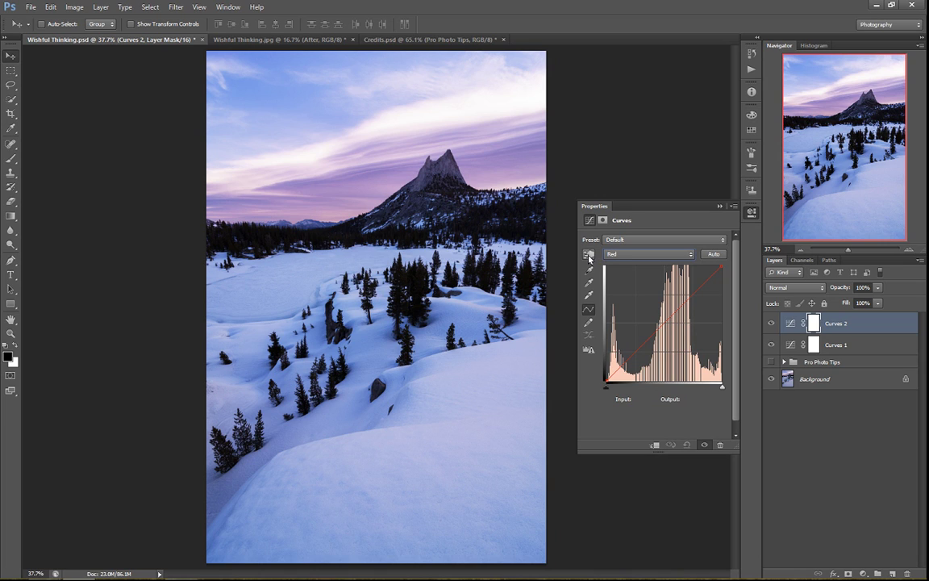
left_click(590, 256)
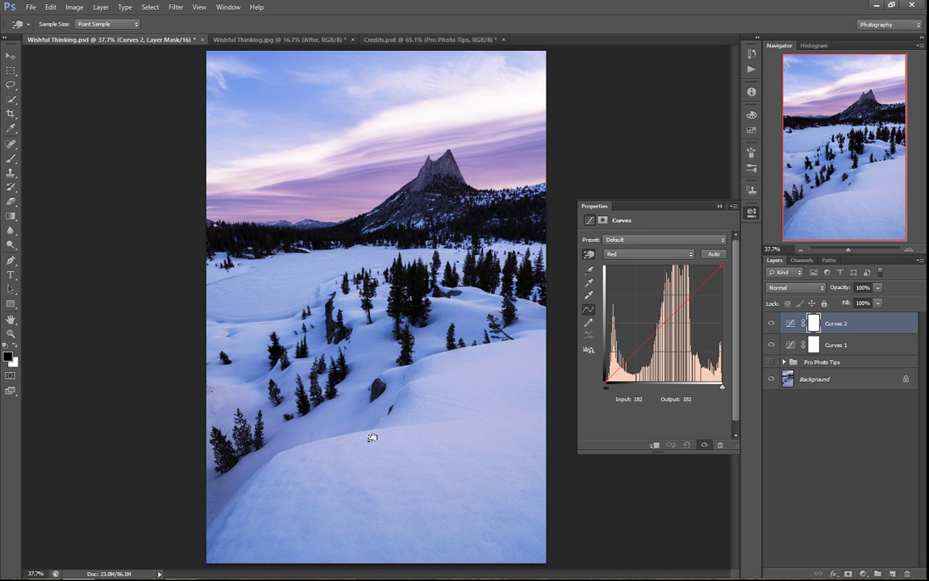
left_click_drag(373, 434, 374, 427)
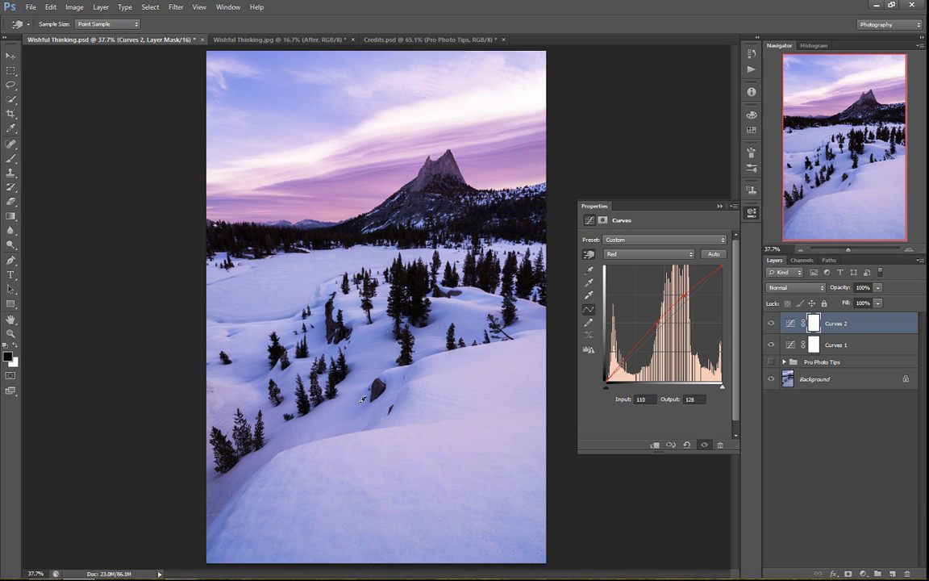
left_click_drag(367, 394, 365, 406)
Step: Lower the Blue channel in the highlights, undoing the extra adjustment, then close the curves settings
left_click(645, 254)
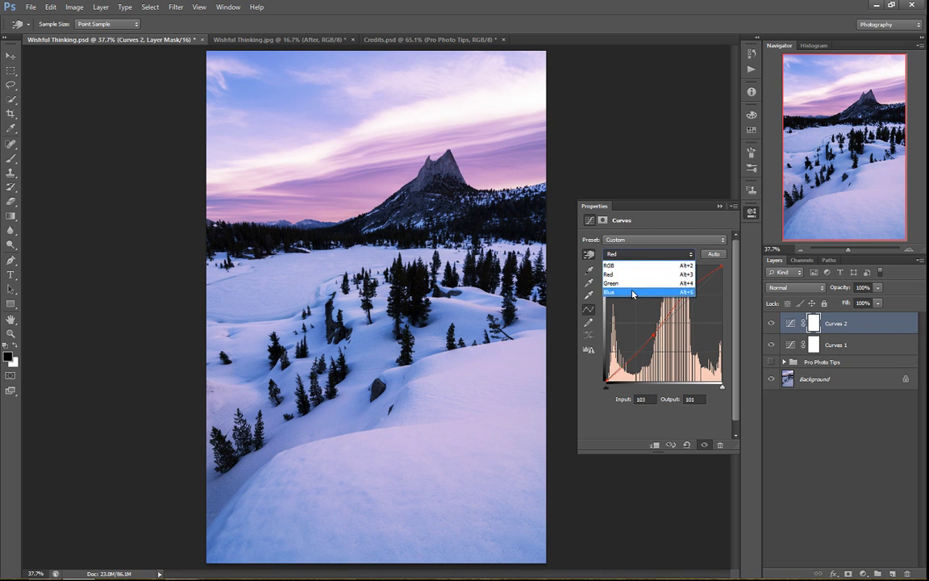
left_click(629, 292)
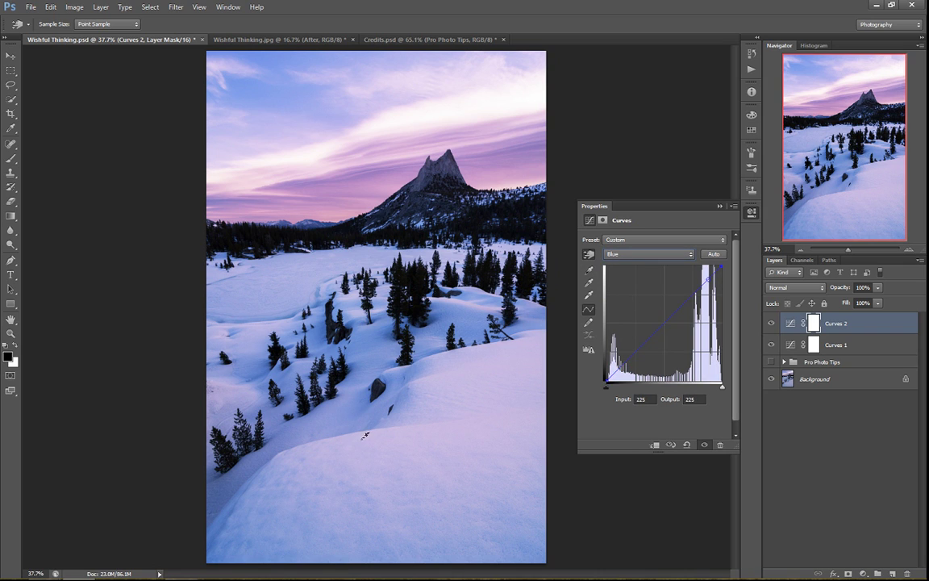
left_click_drag(370, 434, 370, 442)
left_click_drag(364, 399, 364, 401)
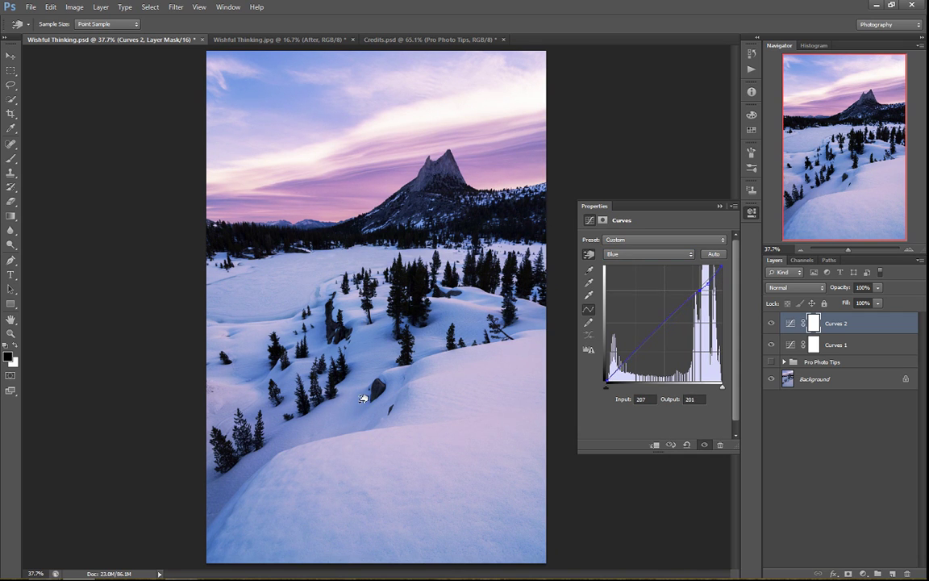
key("ctrl+z")
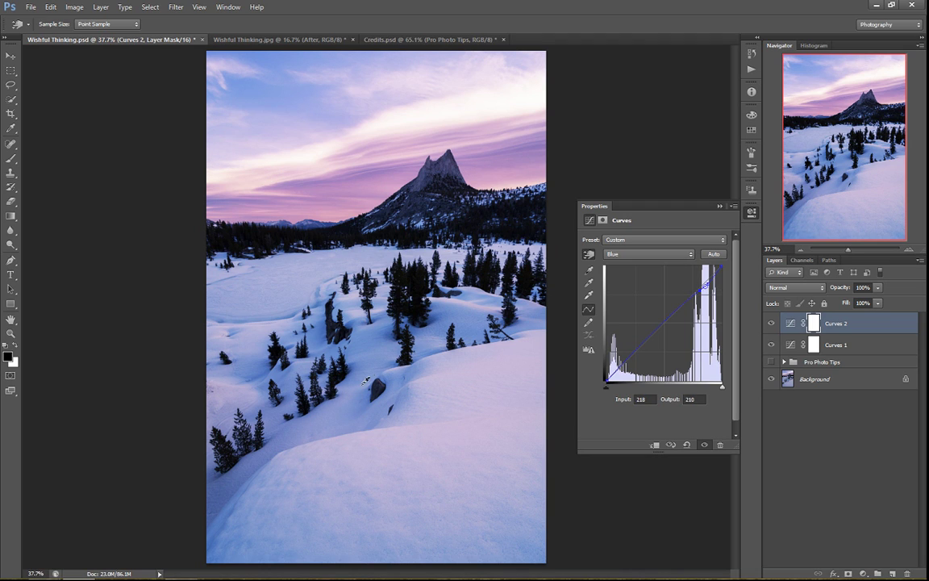
left_click(751, 212)
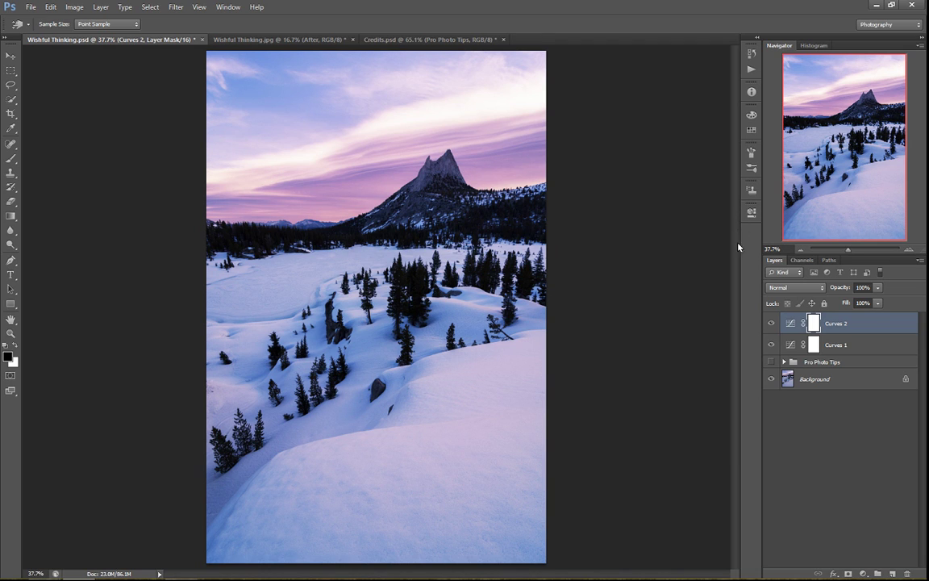
Step: Nudge a point on Curves 2's Red curve up for a slightly pinker tone
left_click(790, 322)
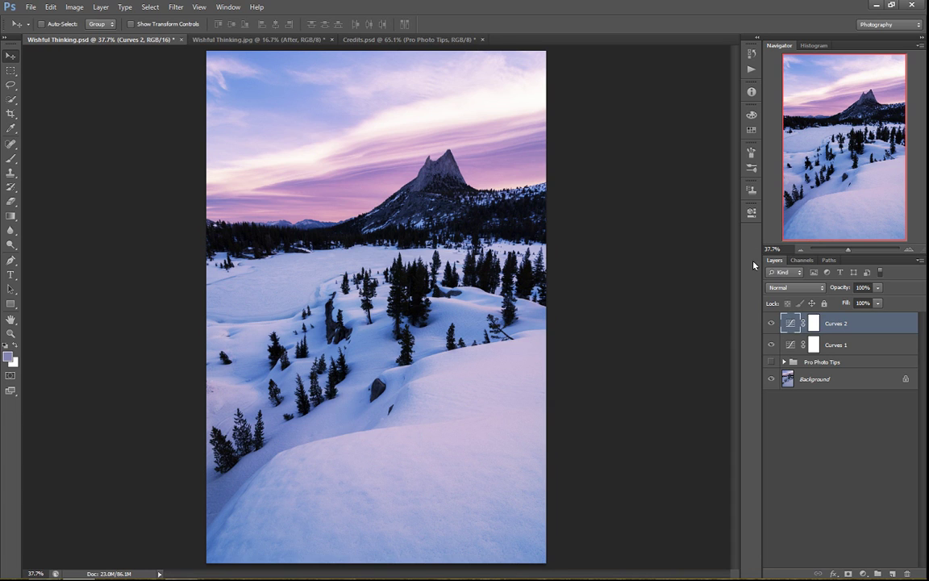
double_click(791, 324)
left_click(650, 254)
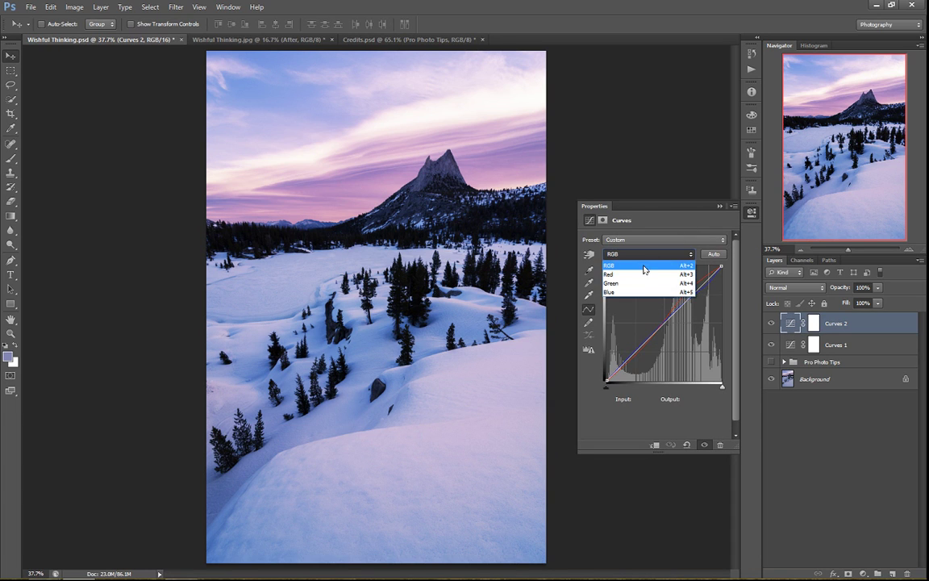
left_click(620, 265)
left_click(684, 294)
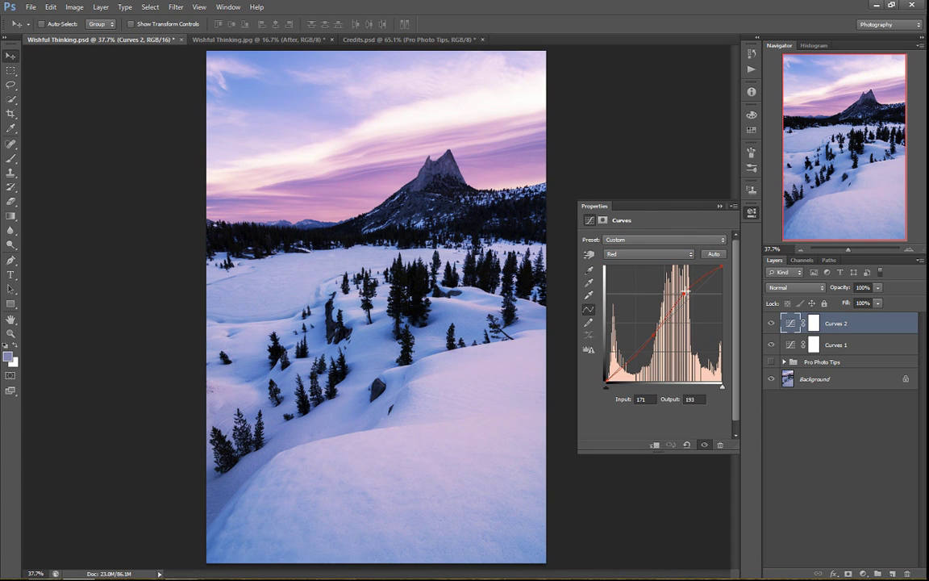
key("Up")
key("Up")
left_click(674, 196)
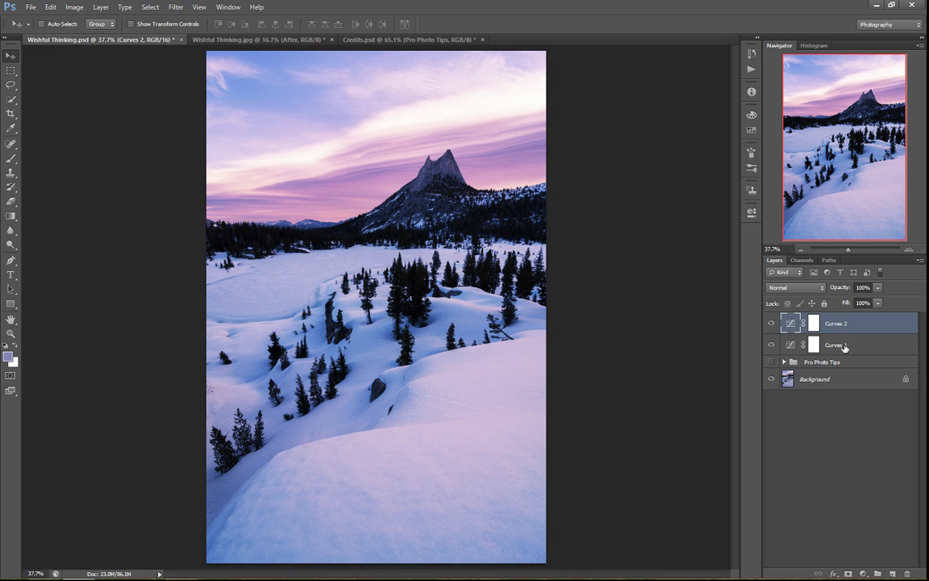
Step: Rename Curves 1 to 'bright' and Curves 2 to 'color'
double_click(837, 345)
type("bright")
key("Return")
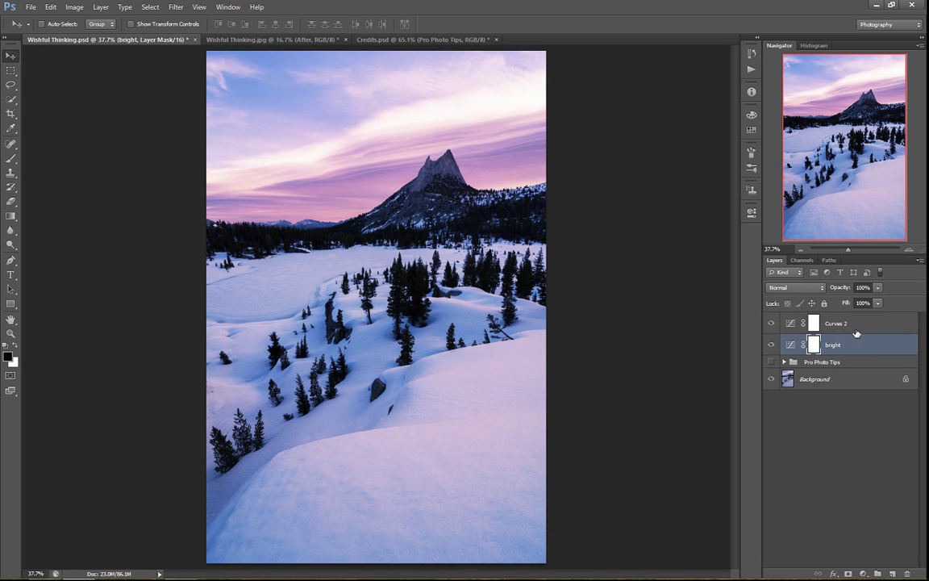
double_click(831, 323)
type("color")
key("Return")
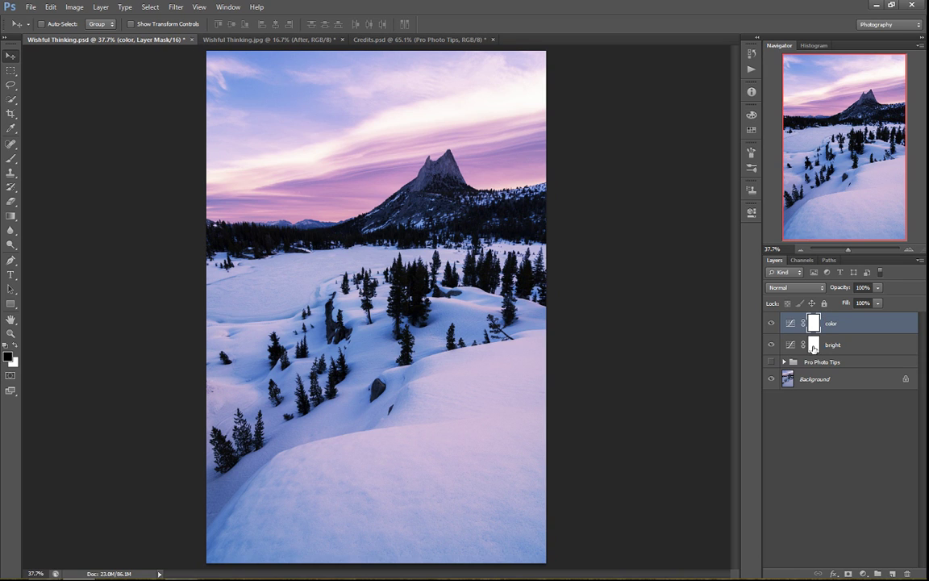
Step: Apply the merged image to the bright layer's mask via Image > Apply Image, then preview the mask
left_click(814, 347)
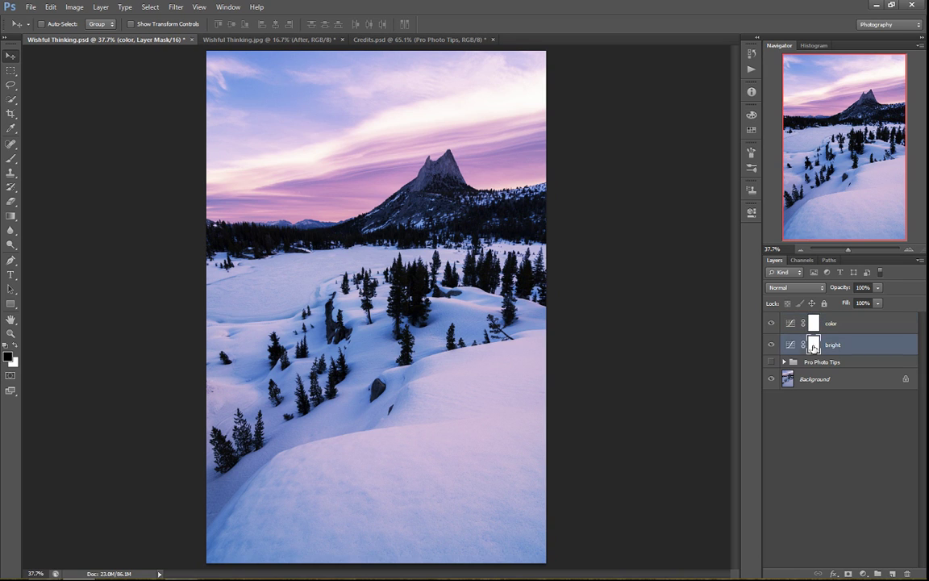
left_click(71, 10)
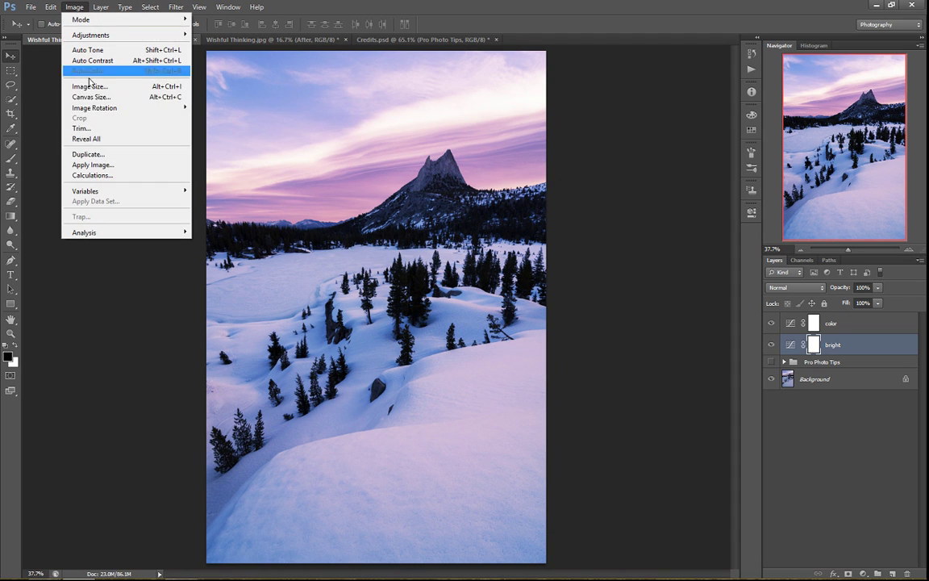
left_click(101, 165)
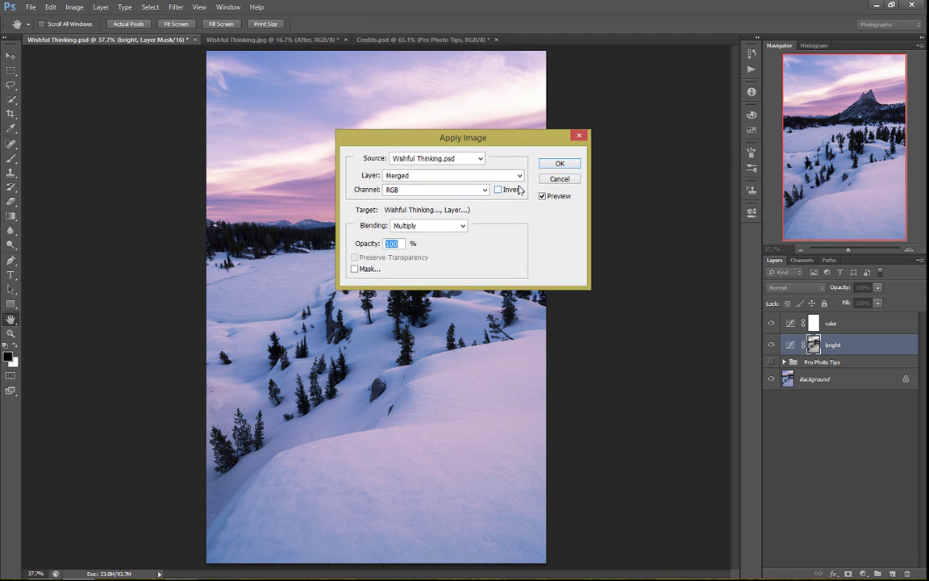
left_click(560, 166)
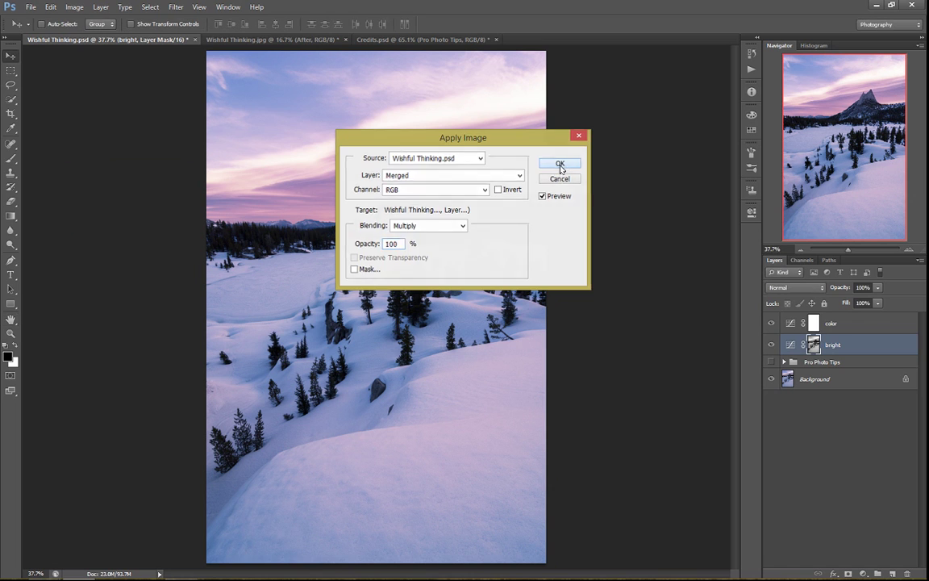
left_click(814, 347, "alt")
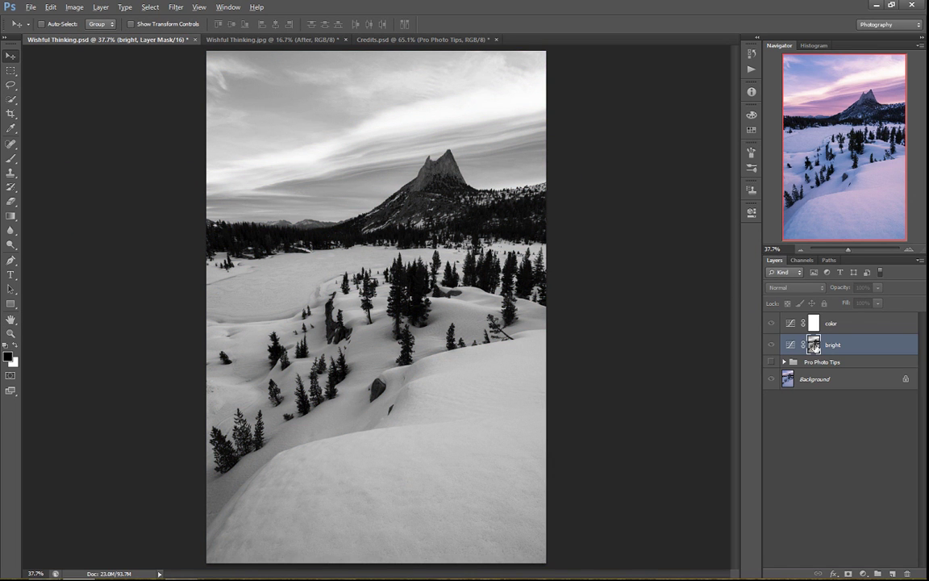
left_click(814, 347, "alt")
Step: Compare the bright layer's effect by toggling it, leave it visible, and select the color layer's mask
left_click(772, 345)
left_click(772, 345)
left_click(772, 345)
left_click(772, 346)
left_click(776, 346)
left_click(776, 346)
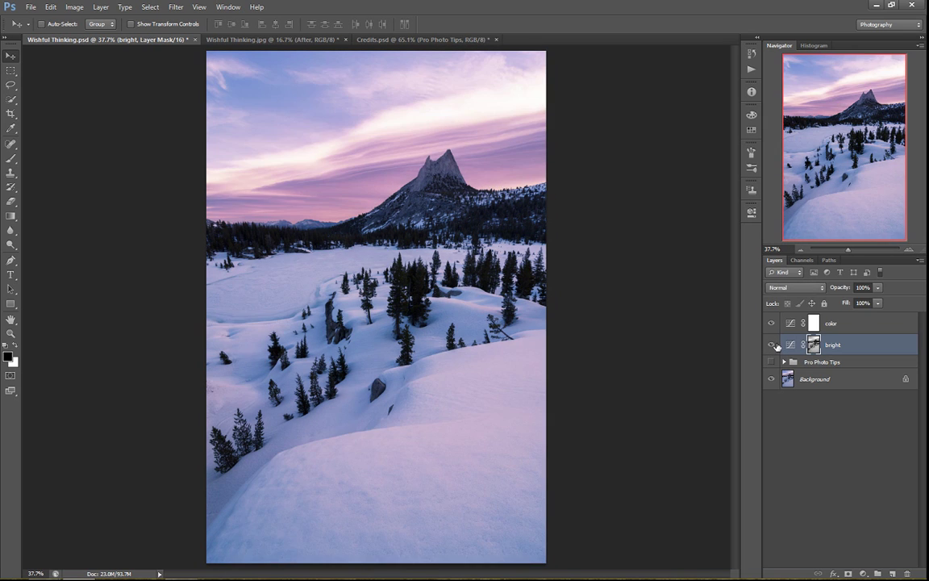
left_click(776, 346)
left_click(776, 346)
left_click(776, 346)
left_click(775, 346)
left_click(774, 346)
left_click(775, 346)
left_click(775, 346)
left_click(773, 346)
left_click(773, 346)
left_click(773, 346)
left_click(813, 326)
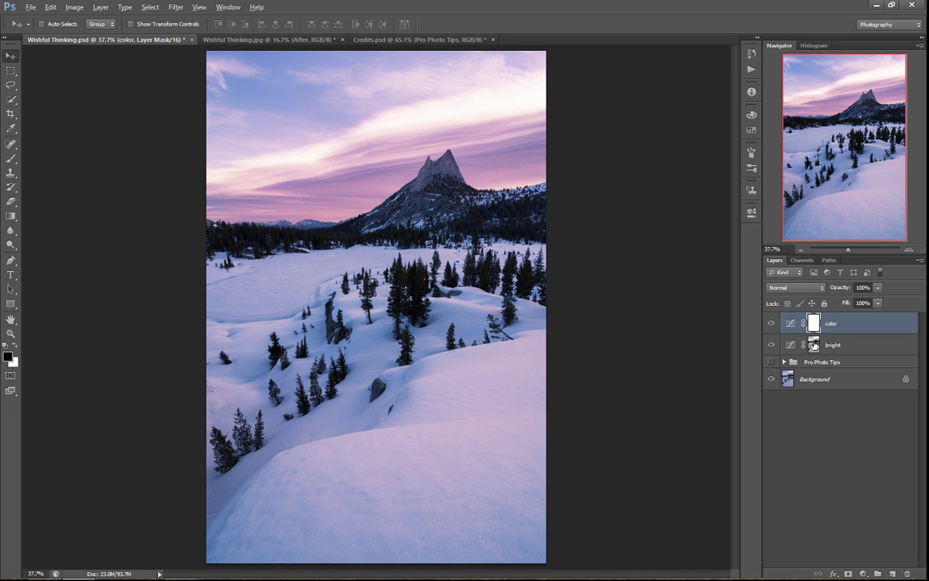
Step: Alt-drag the bright layer's mask onto the color layer's mask and confirm replacing it
left_click_drag(813, 344, 815, 323)
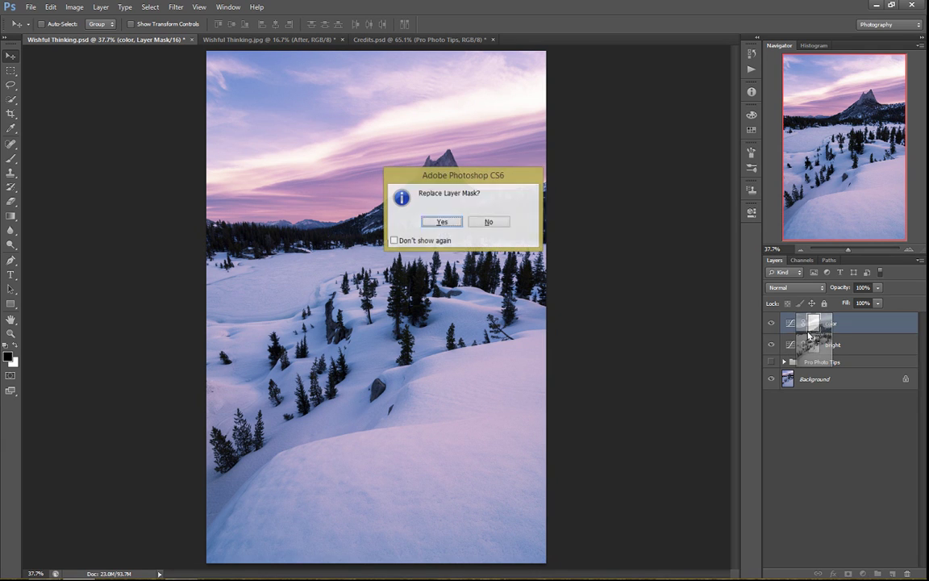
left_click(441, 223)
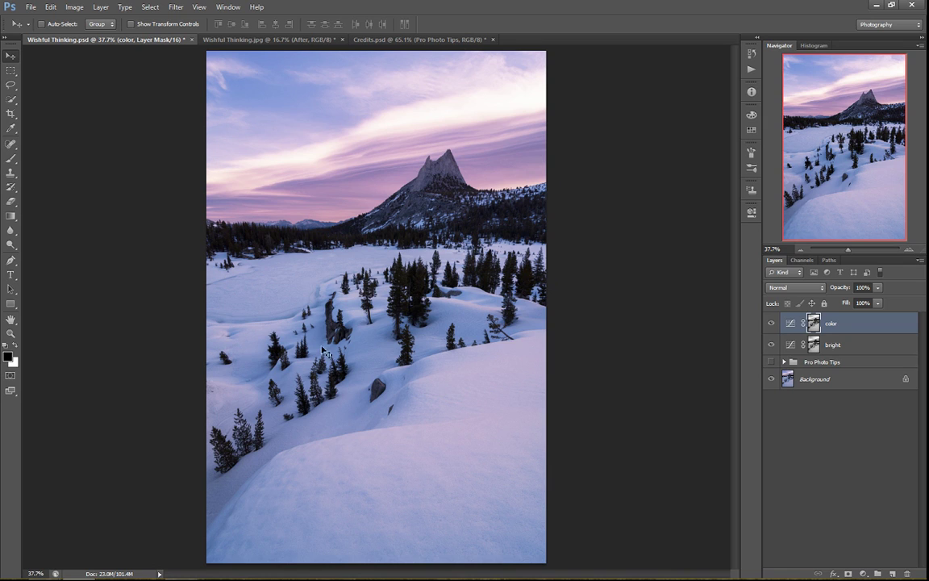
Step: Group bright and color into Group 1, add a group mask, and brush black over the sky
left_click(839, 345, "shift")
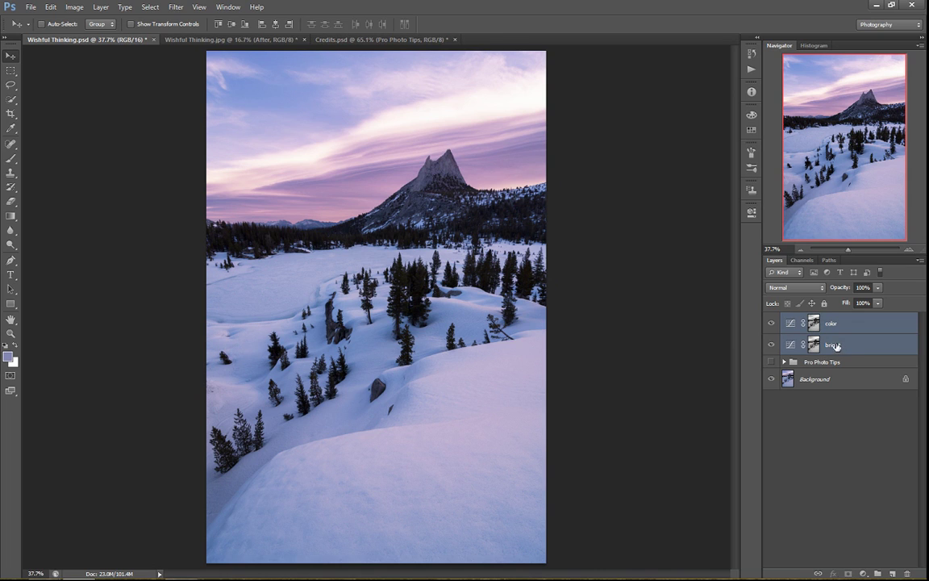
key("ctrl+g")
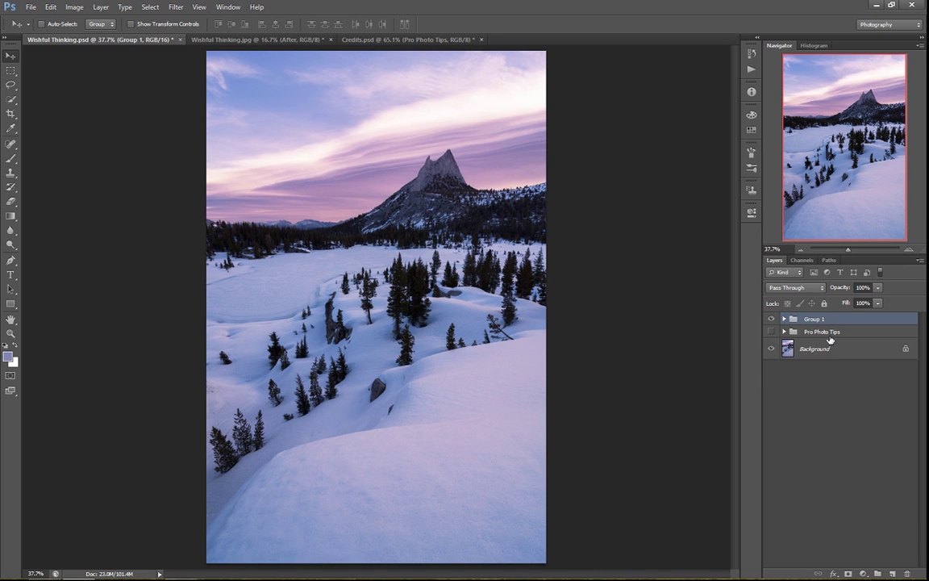
left_click(847, 574)
key("b")
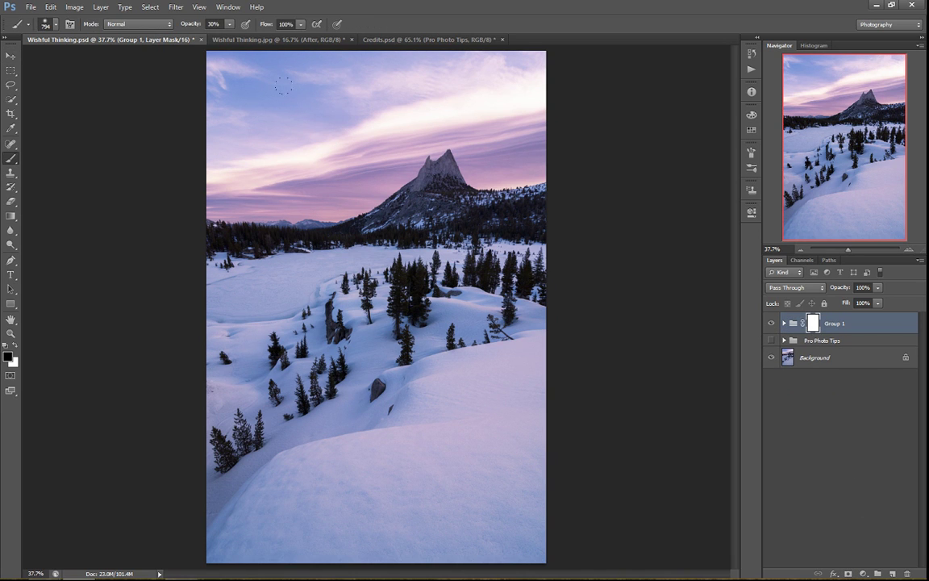
left_click_drag(192, 117, 364, 107)
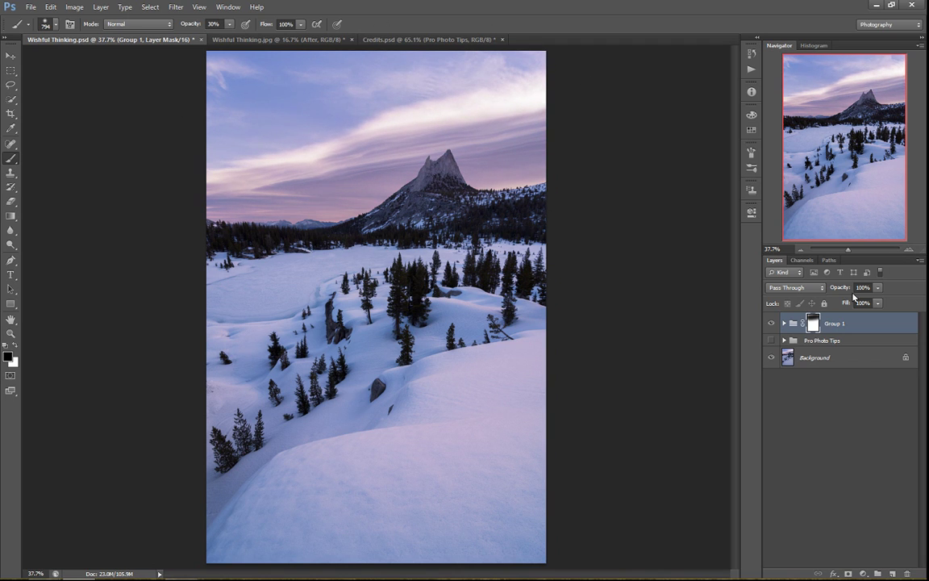
Step: Compare Group 1's effect by toggling its visibility, leaving it shown
left_click(772, 322)
left_click(772, 323)
left_click(772, 323)
left_click(772, 323)
left_click(772, 323)
left_click(772, 323)
left_click(772, 323)
left_click(772, 322)
left_click(772, 323)
left_click(772, 323)
left_click(772, 322)
left_click(772, 323)
left_click(908, 250)
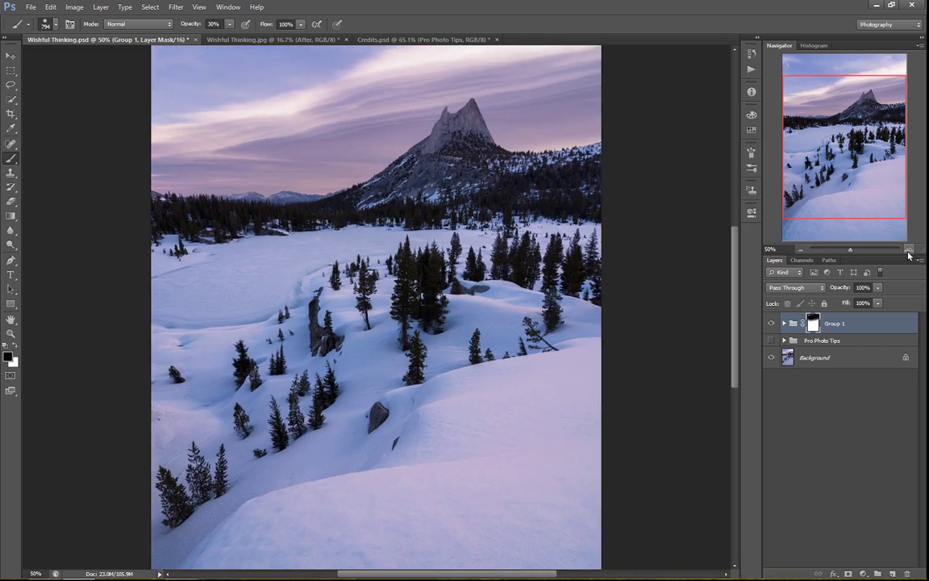
left_click(909, 252)
left_click(909, 252)
left_click(909, 251)
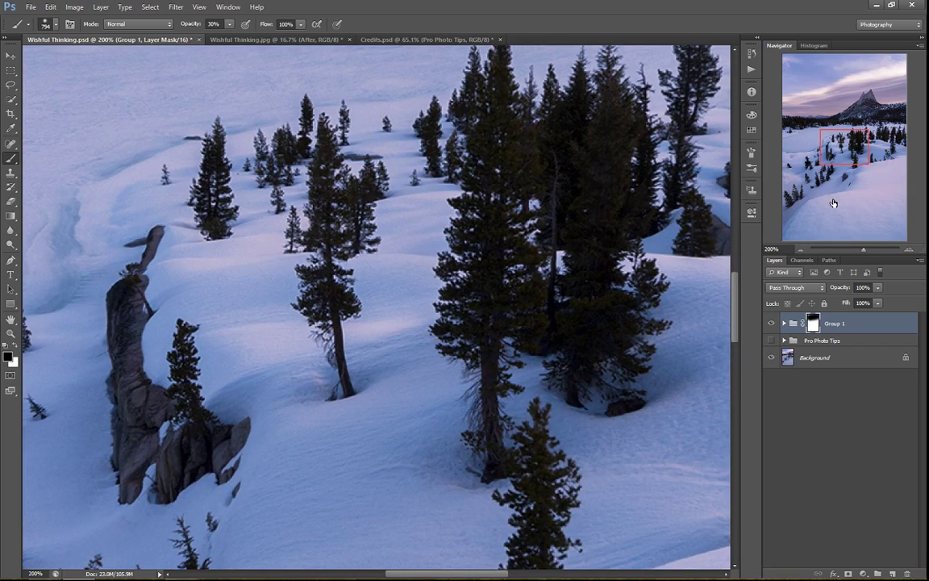
left_click(801, 250)
scroll(725, 211, "up", 3)
scroll(734, 159, "down", 2)
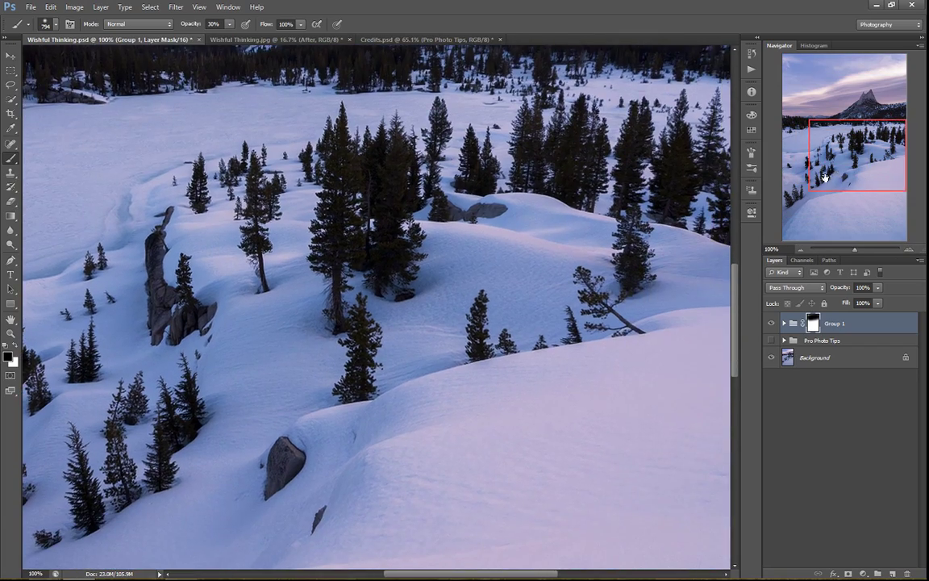
key("v")
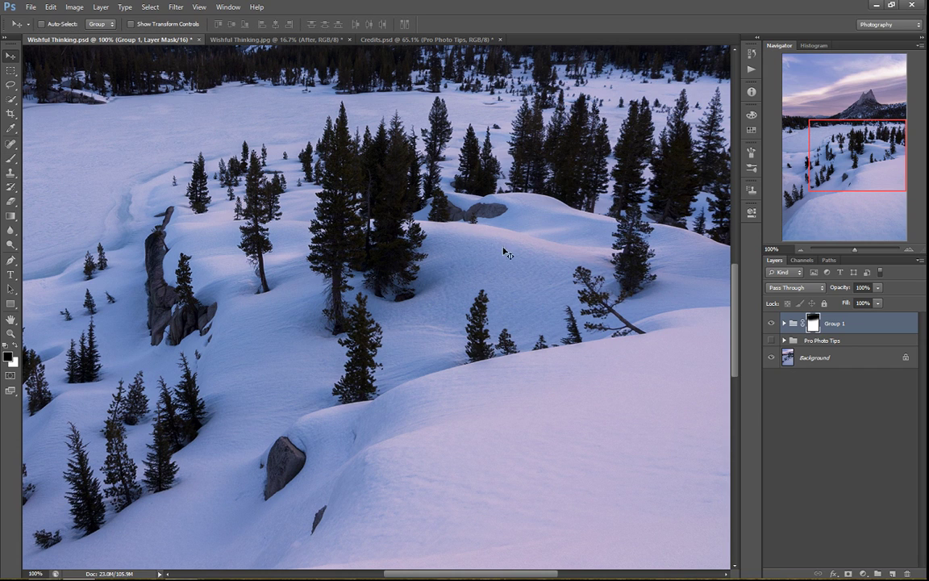
left_click(772, 324)
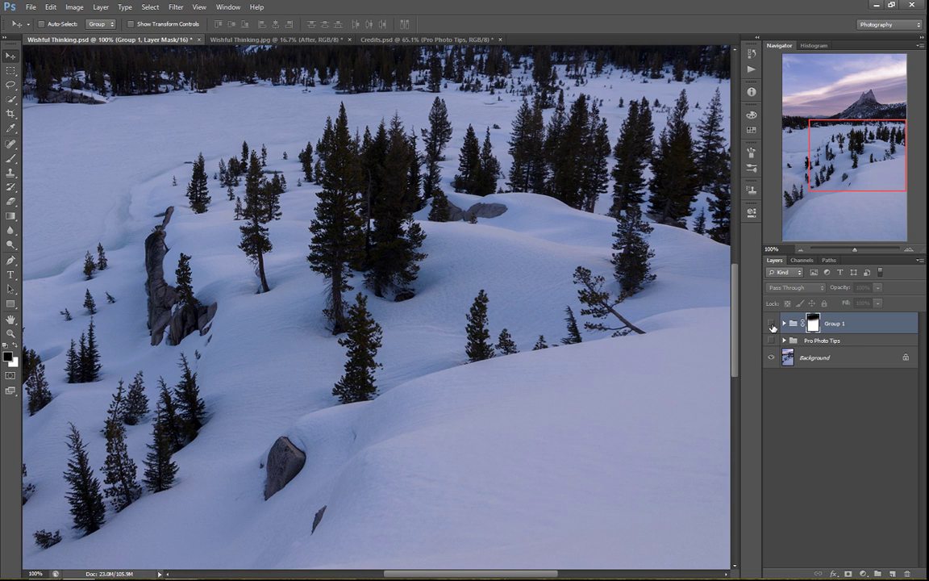
left_click(773, 325)
left_click(773, 325)
left_click(773, 325)
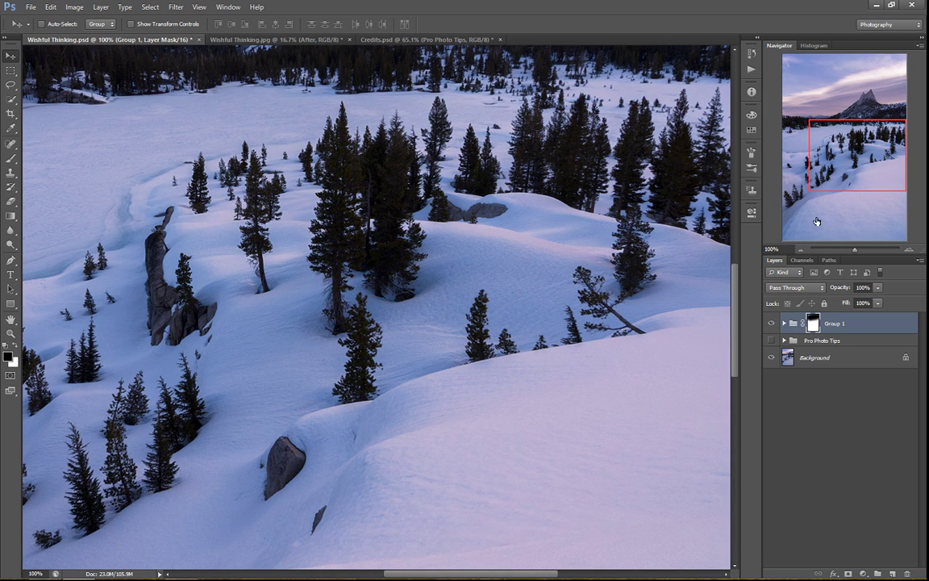
left_click_drag(816, 221, 803, 226)
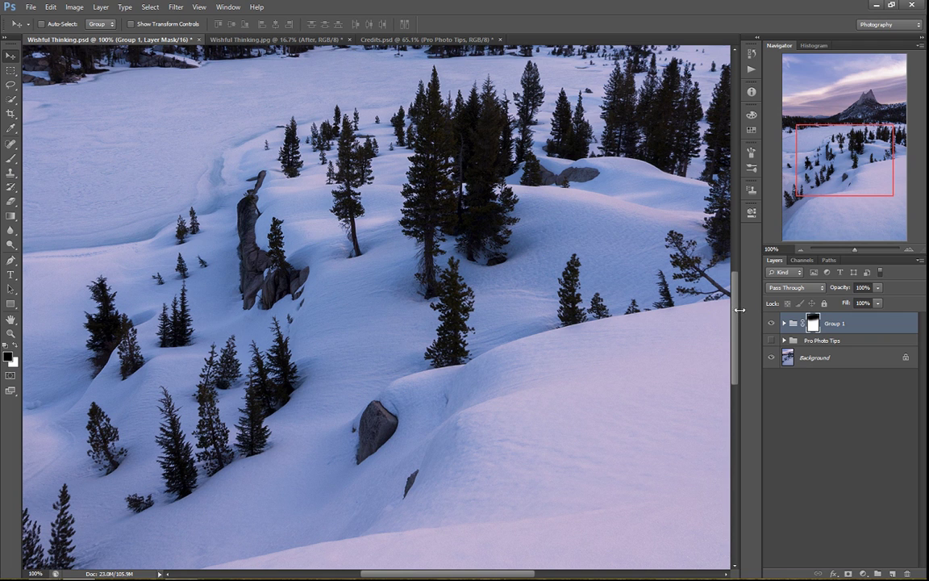
left_click(771, 324)
left_click(772, 324)
key("ctrl+0")
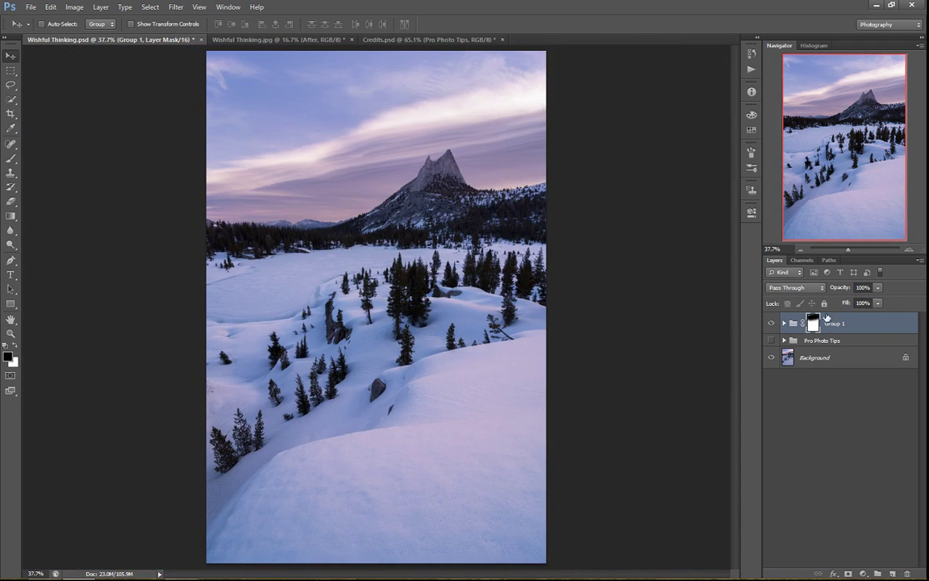
Step: Compare Group 1 on and off, leave it hidden, and switch to Wishful Thinking.jpg
left_click(771, 323)
left_click(771, 323)
left_click(771, 323)
left_click(772, 324)
left_click(772, 324)
left_click(772, 324)
left_click(771, 324)
left_click(771, 323)
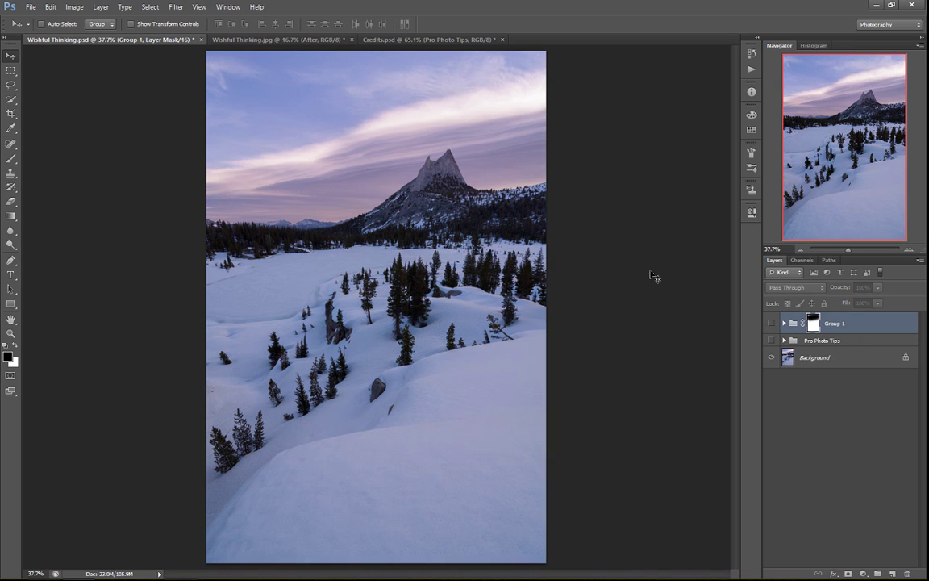
left_click(274, 40)
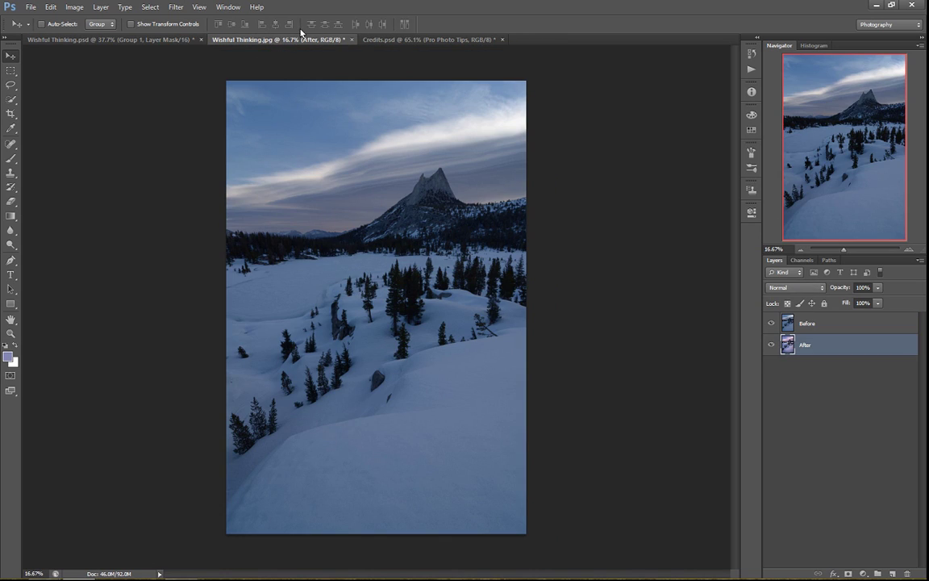
Step: Fit Wishful Thinking.jpg to the window and toggle the Before layer, ending with After showing
key("ctrl+0")
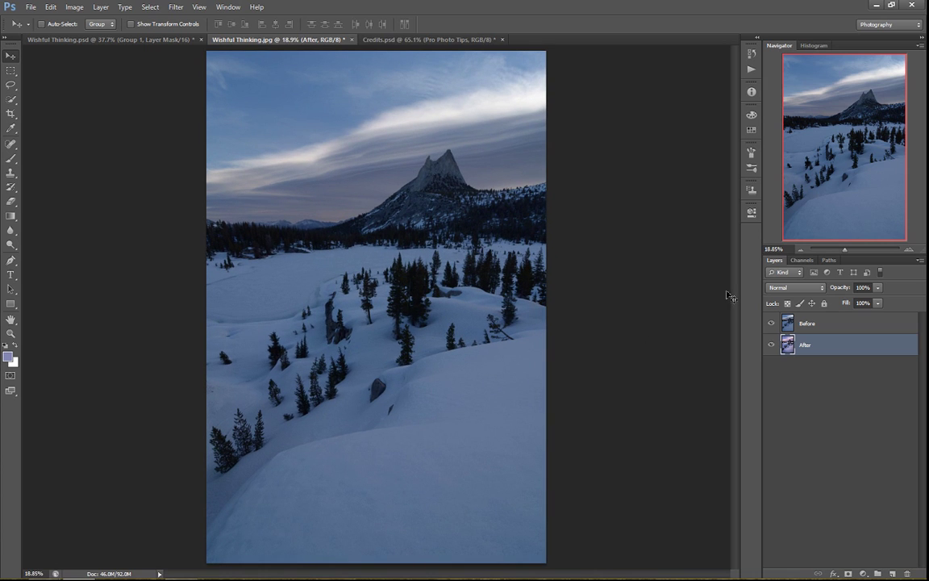
left_click(772, 323)
left_click(772, 323)
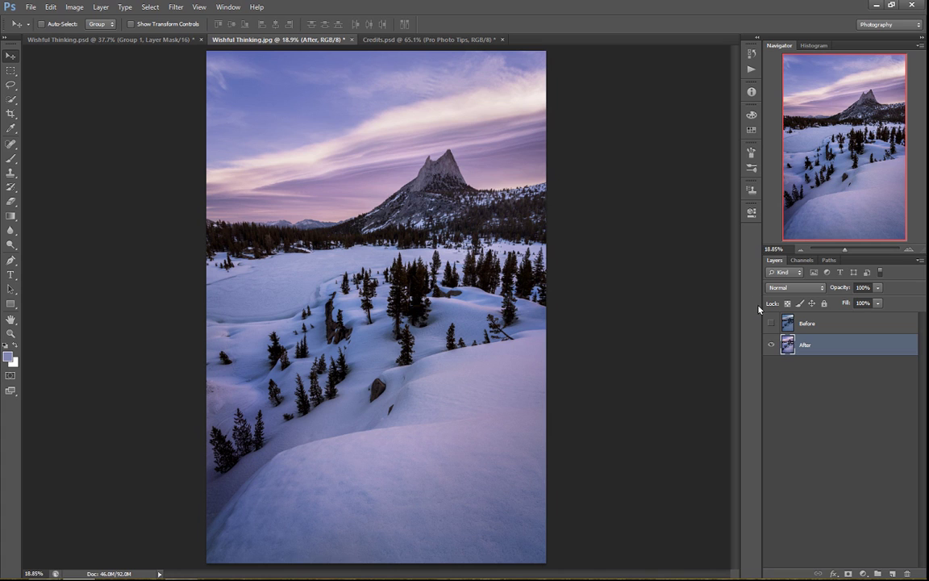
left_click(771, 324)
left_click(772, 324)
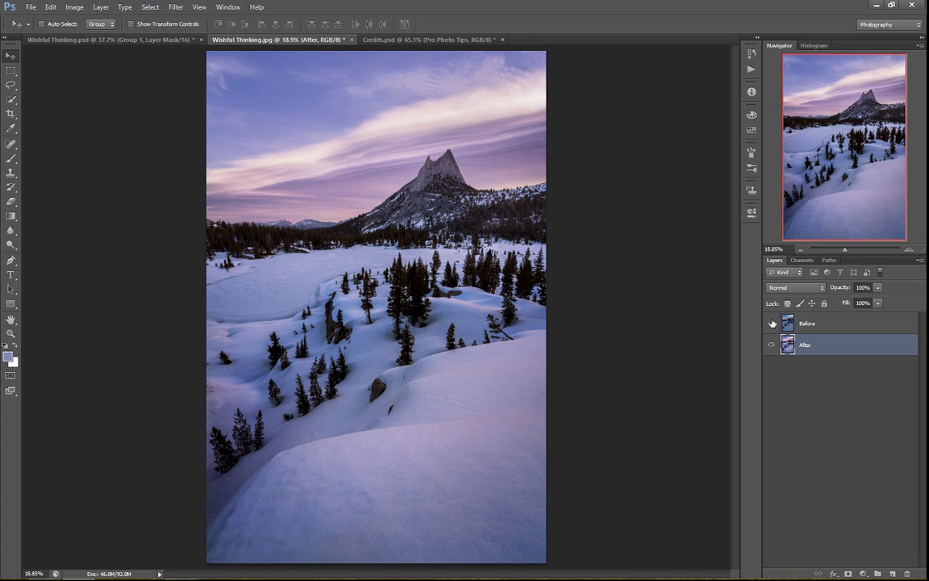